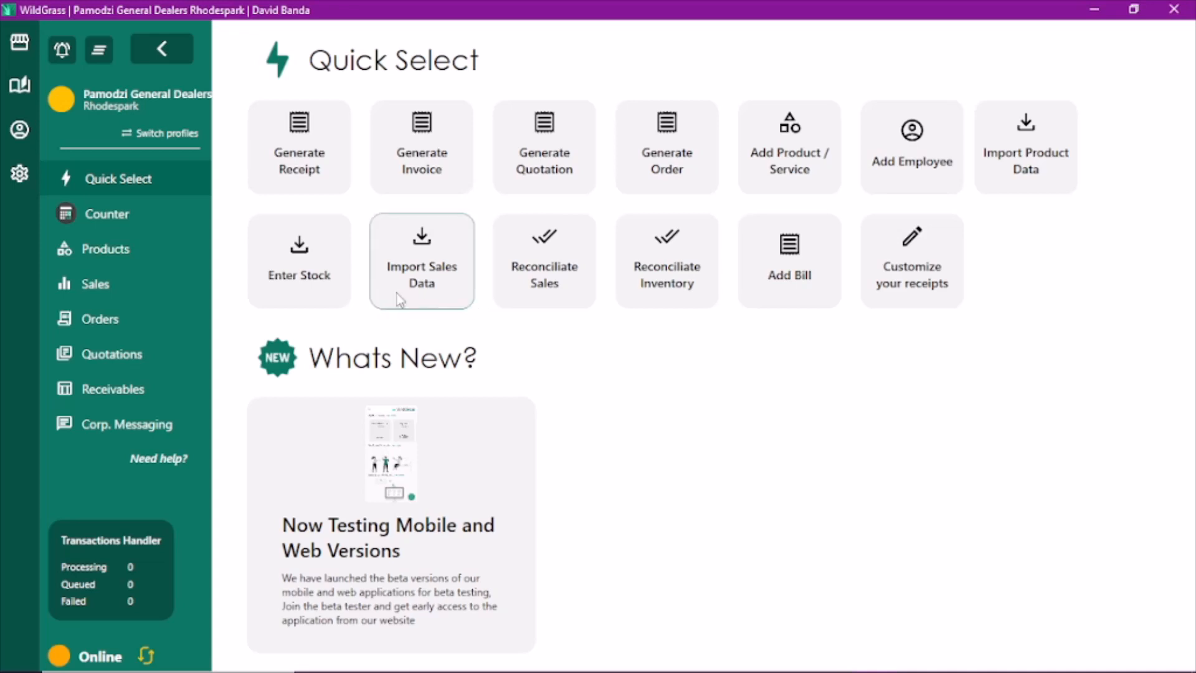
# Open the counter and add the Old Guard watch, Hantinga Necklace, Xplosive Coffee, Creamit Creamer and Levi's T-shirt
pyautogui.click(148, 224)
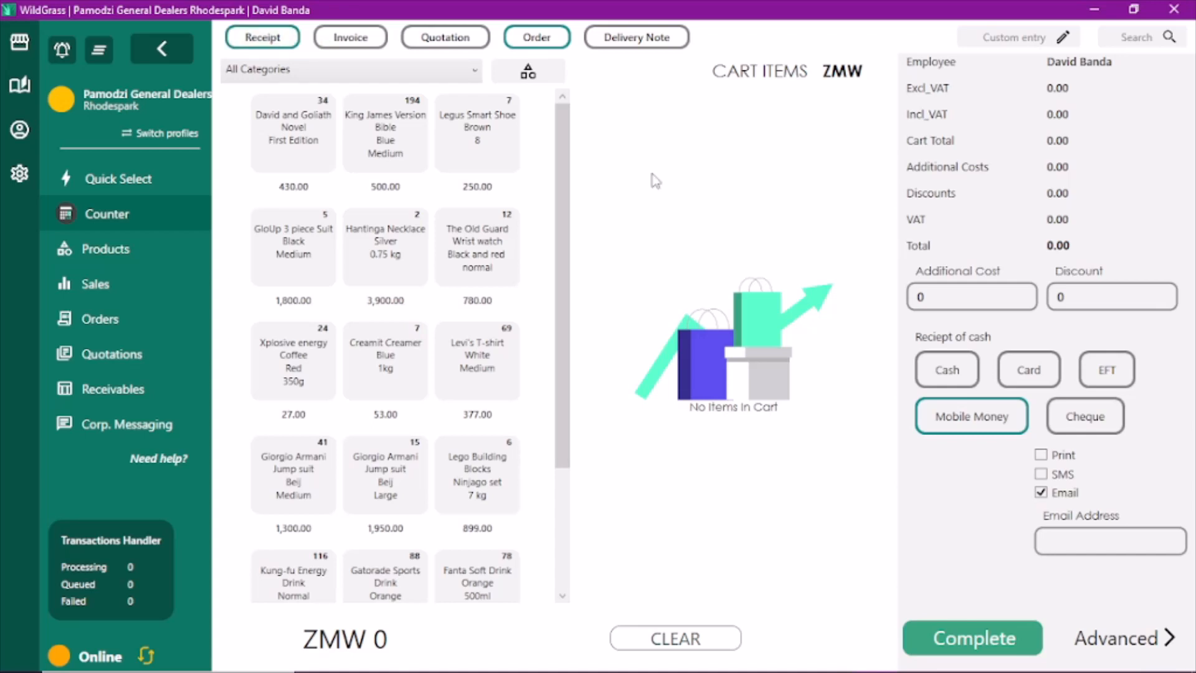
pyautogui.click(476, 255)
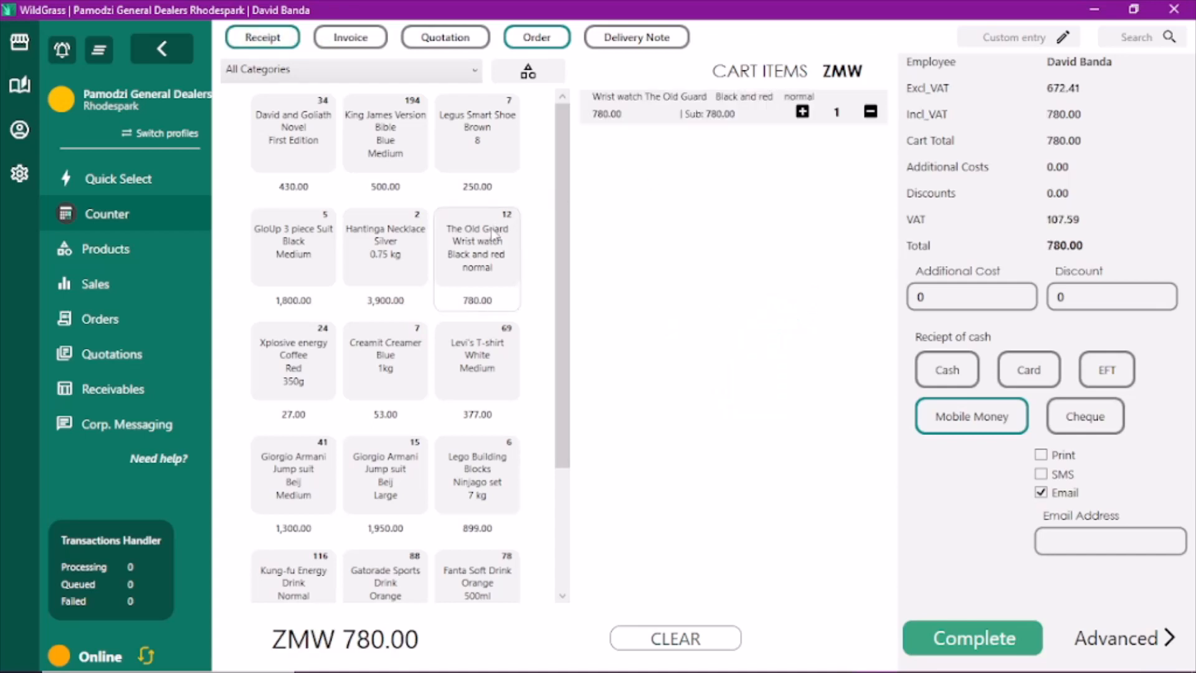
pyautogui.click(367, 276)
pyautogui.click(298, 360)
pyautogui.click(385, 358)
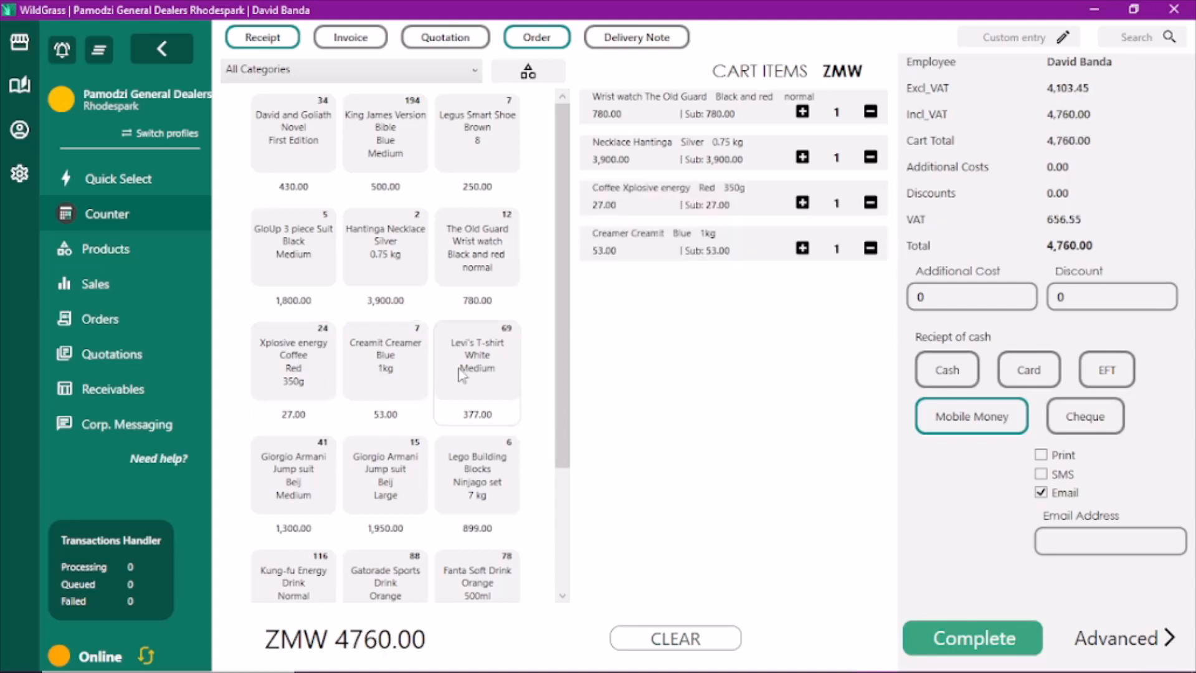
pyautogui.click(463, 375)
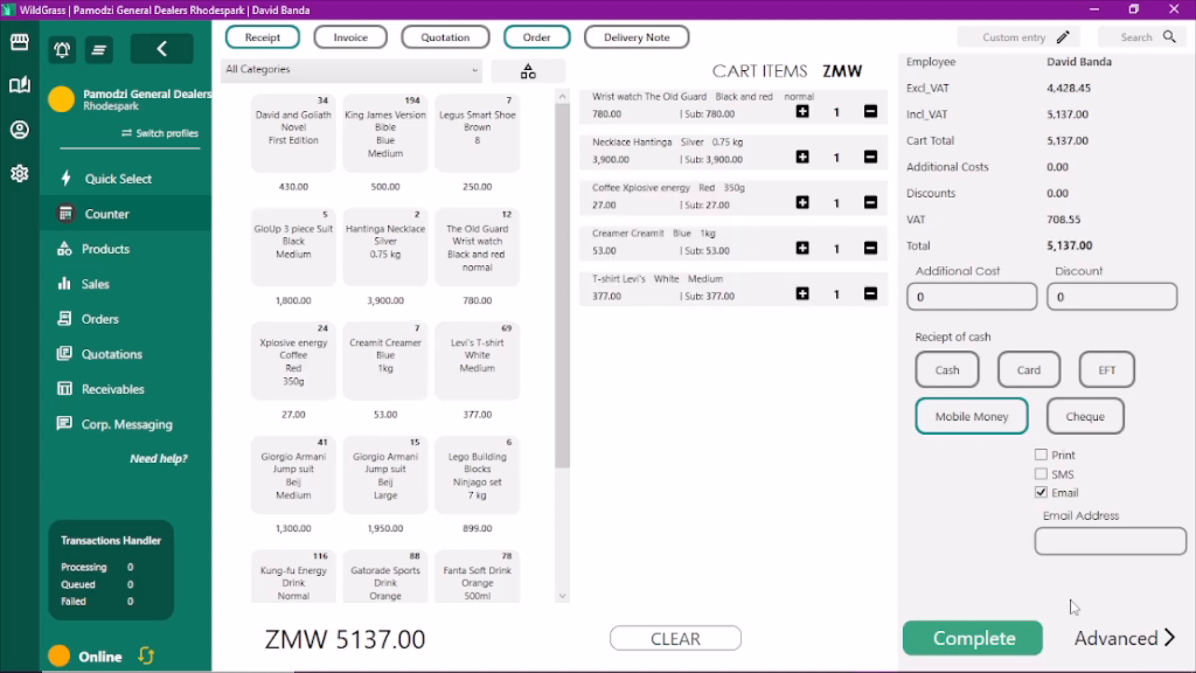
# In the advanced checkout, apply a 5% percentage discount to the Hantinga Necklace
pyautogui.click(1115, 641)
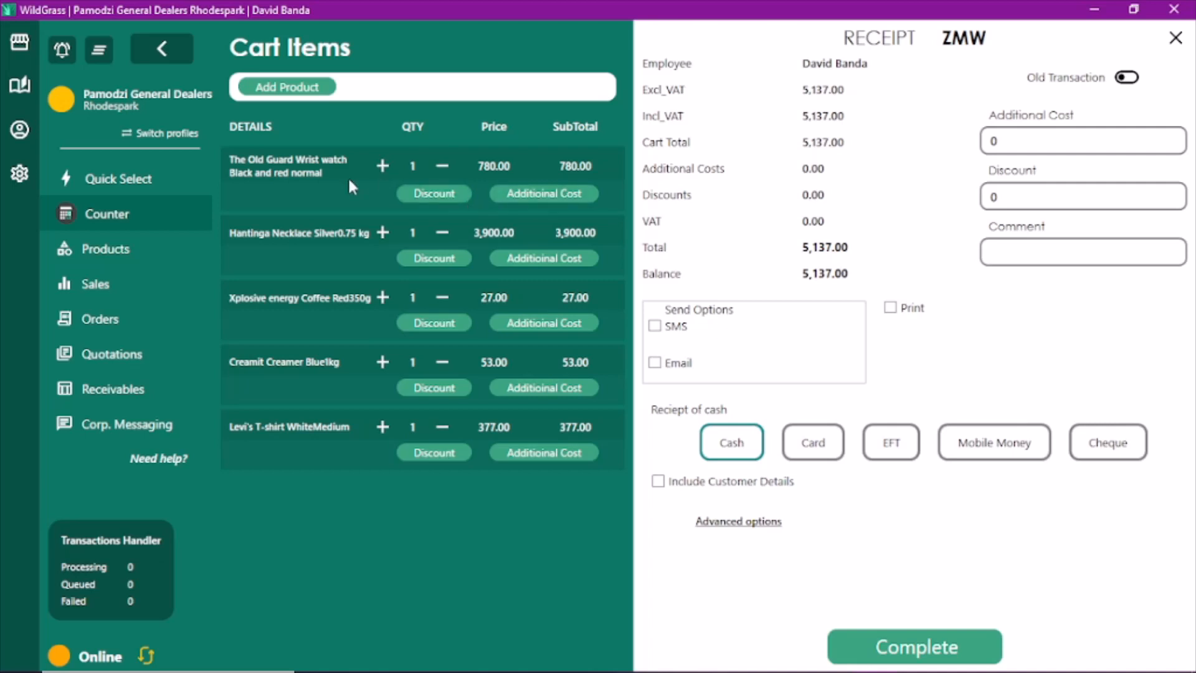
pyautogui.click(415, 264)
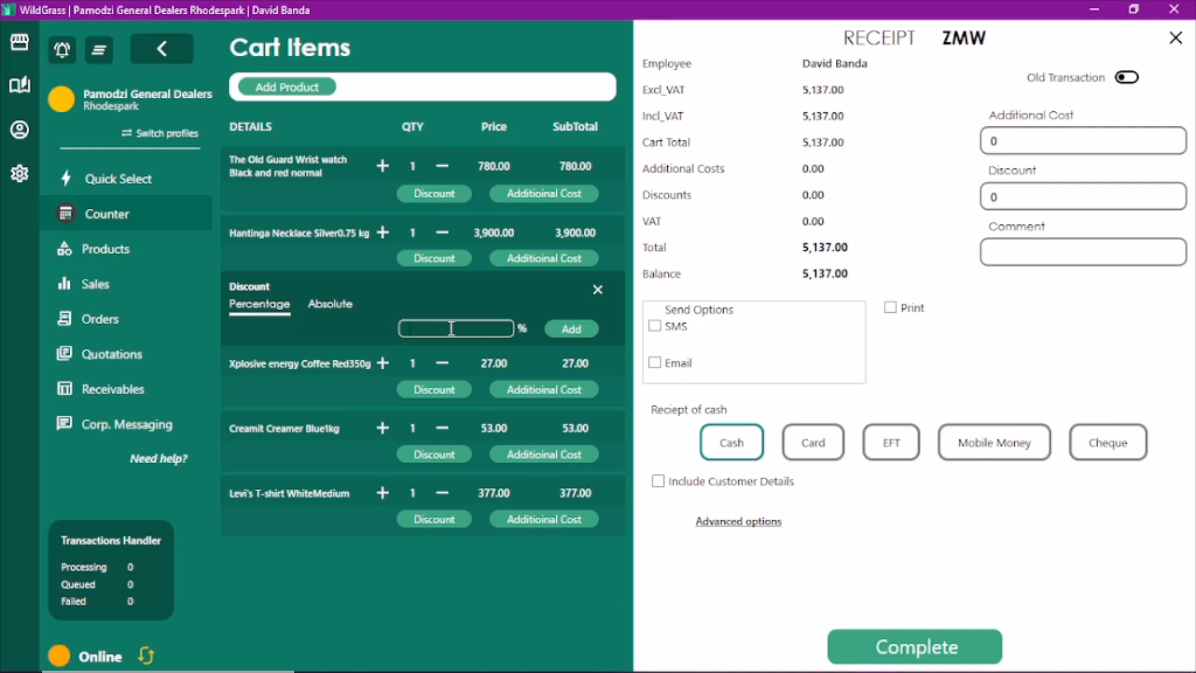
pyautogui.write('5')
pyautogui.click(571, 330)
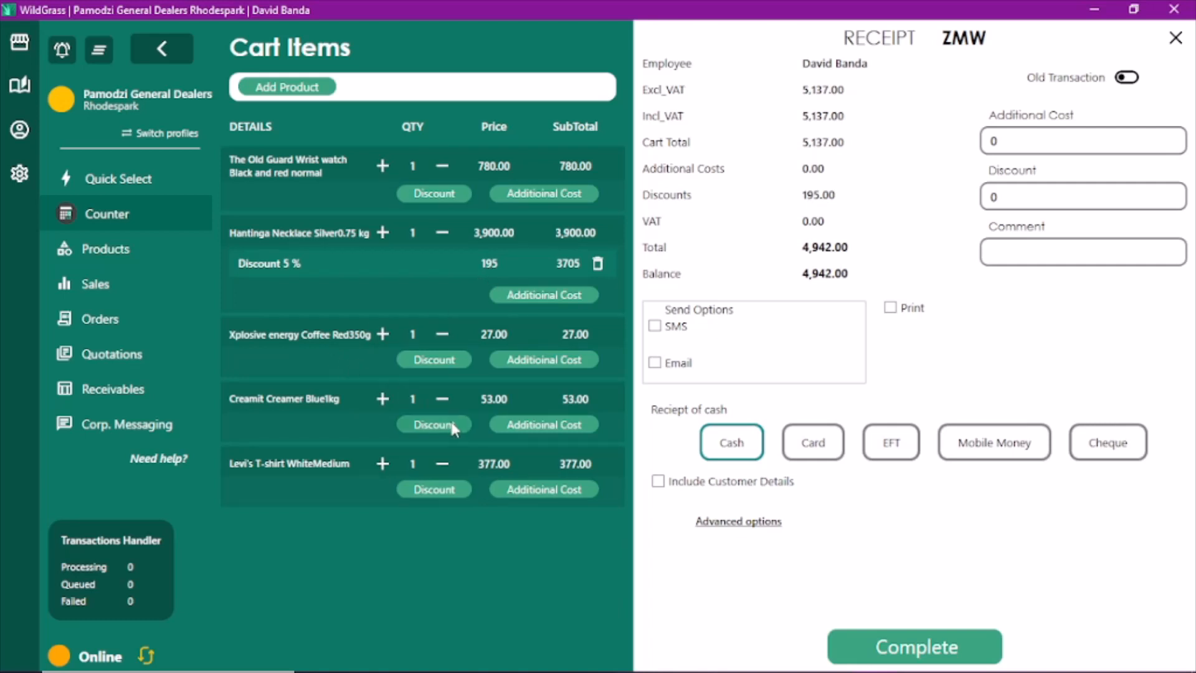
# Add an absolute 15 ZMW additional cost to the Levi's T-shirt line
pyautogui.click(519, 491)
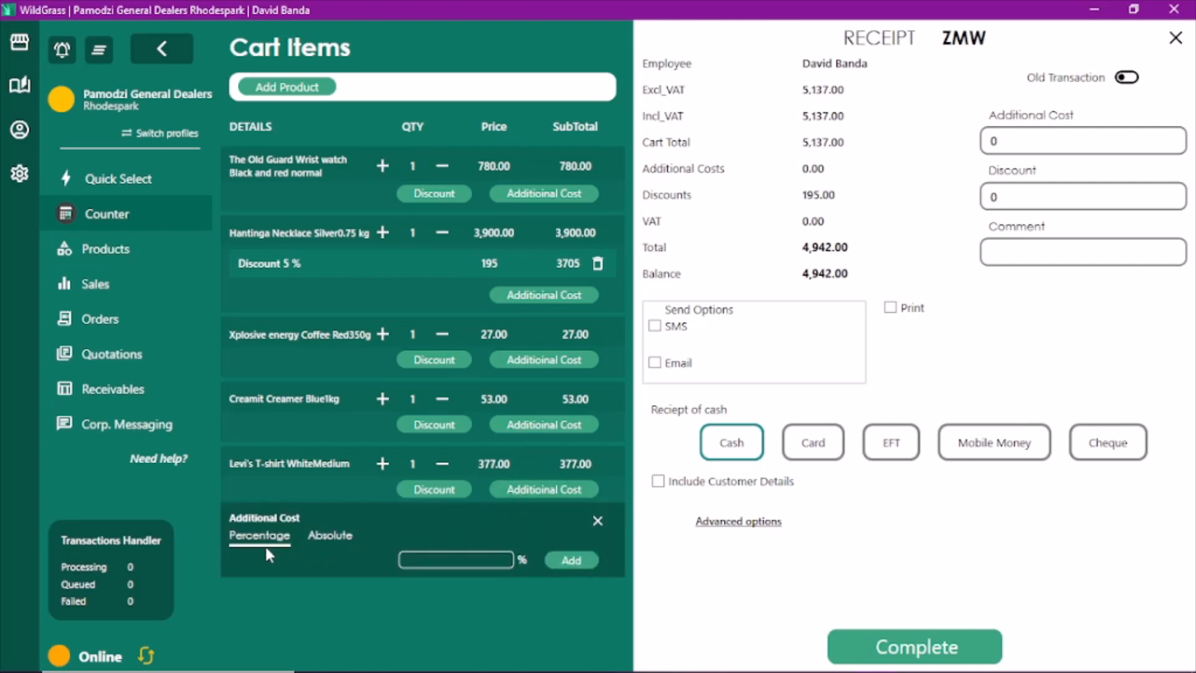
pyautogui.click(329, 537)
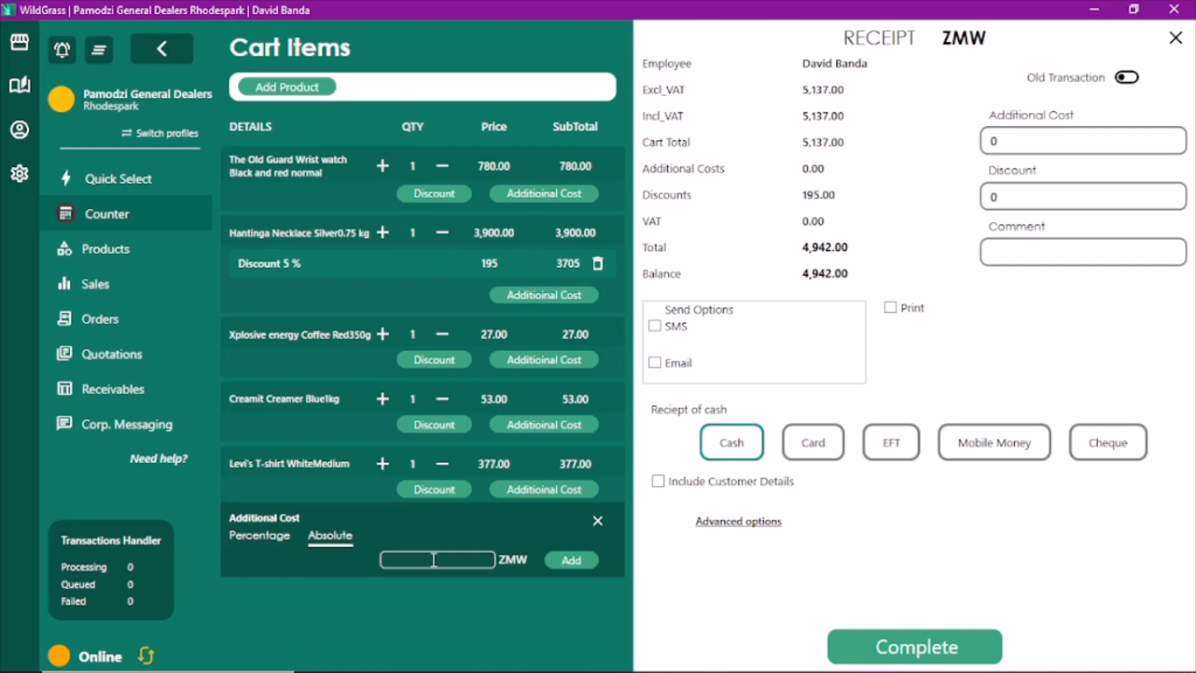
pyautogui.write('15')
pyautogui.click(567, 560)
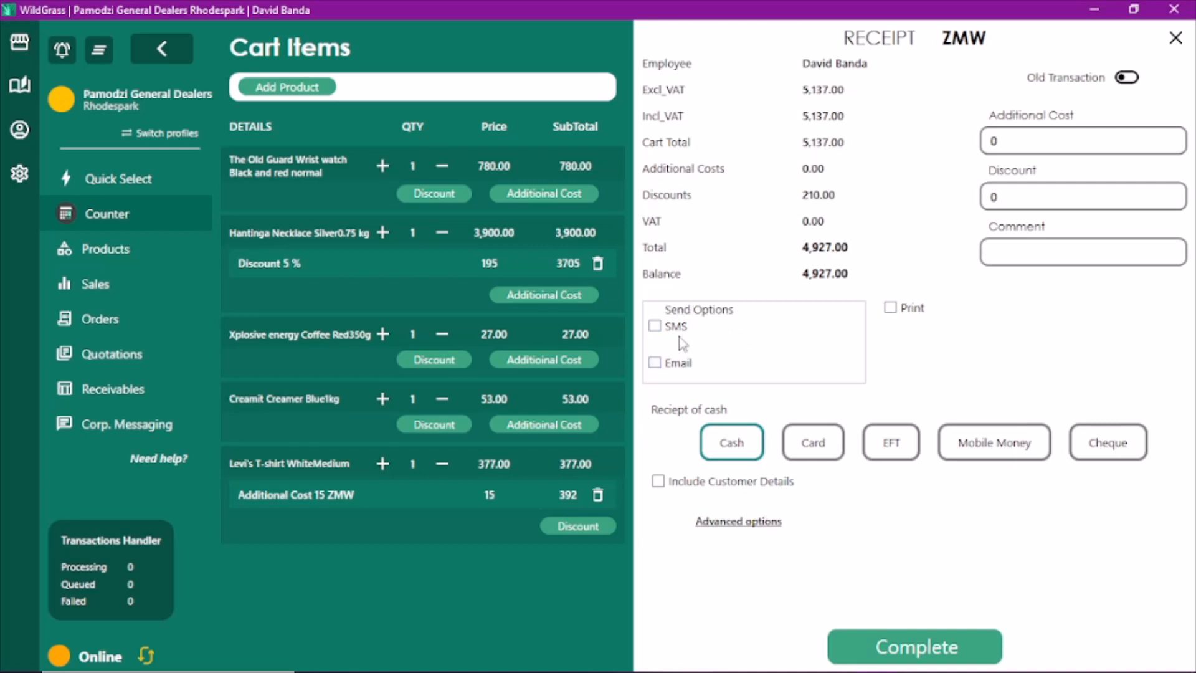
# Switch the receipt from print to email, fill in the customer's e-mail address, and choose EFT payment
pyautogui.click(891, 310)
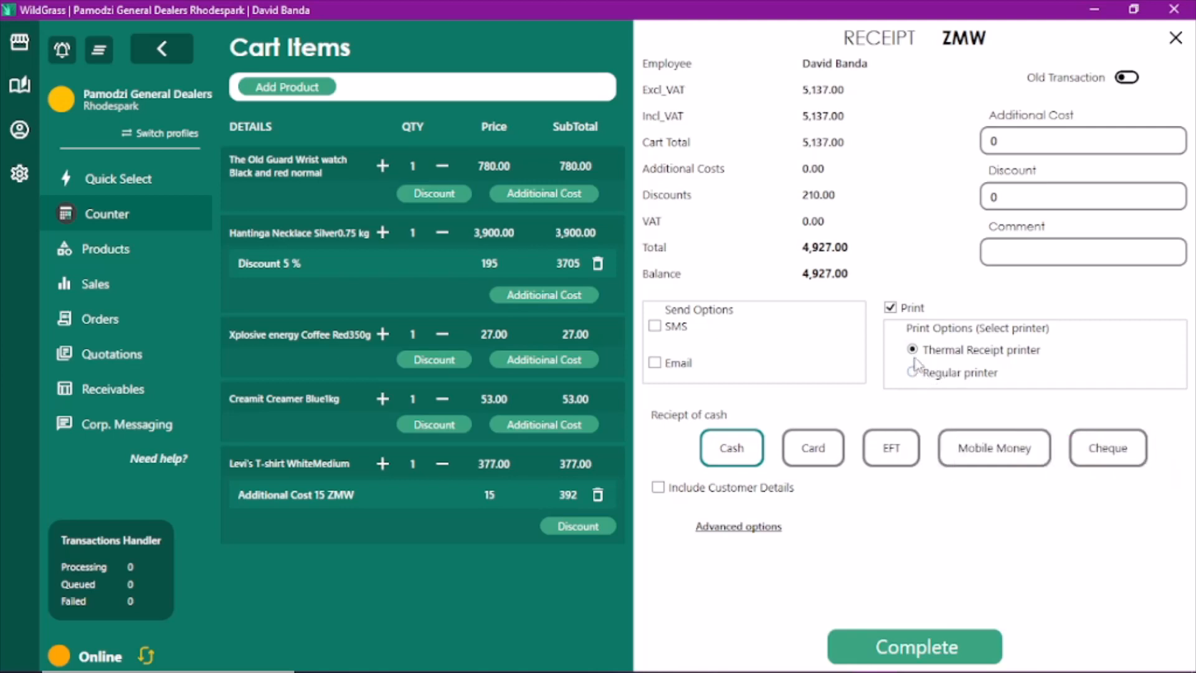
pyautogui.click(890, 310)
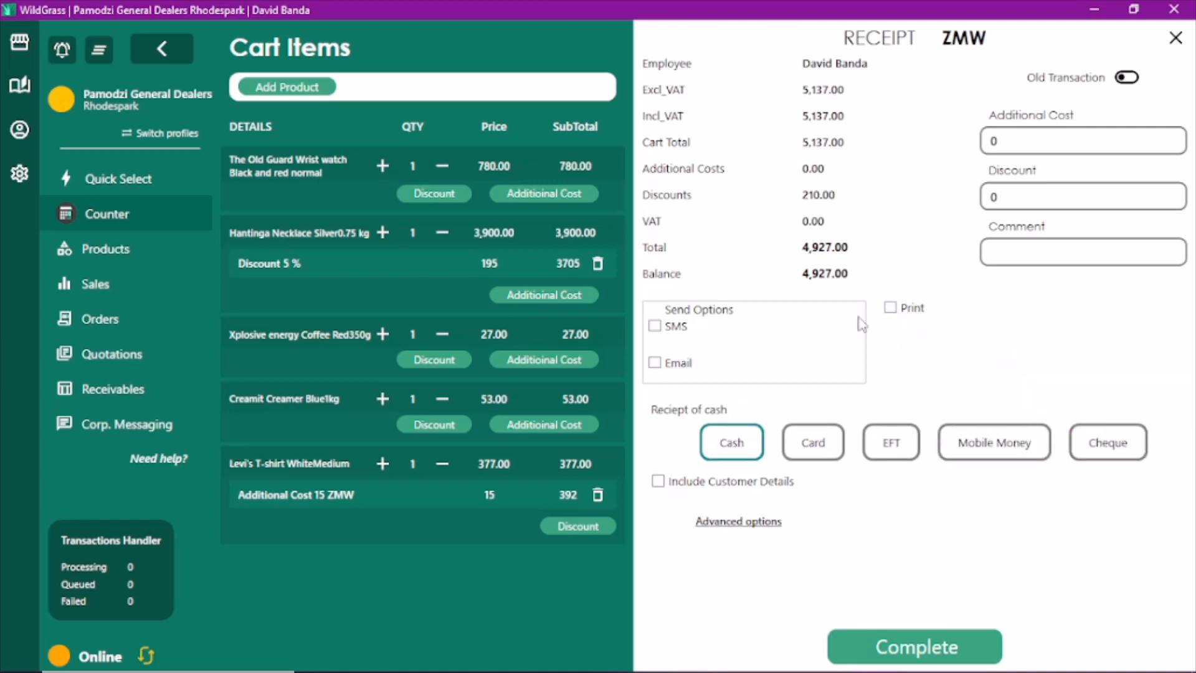
pyautogui.click(655, 366)
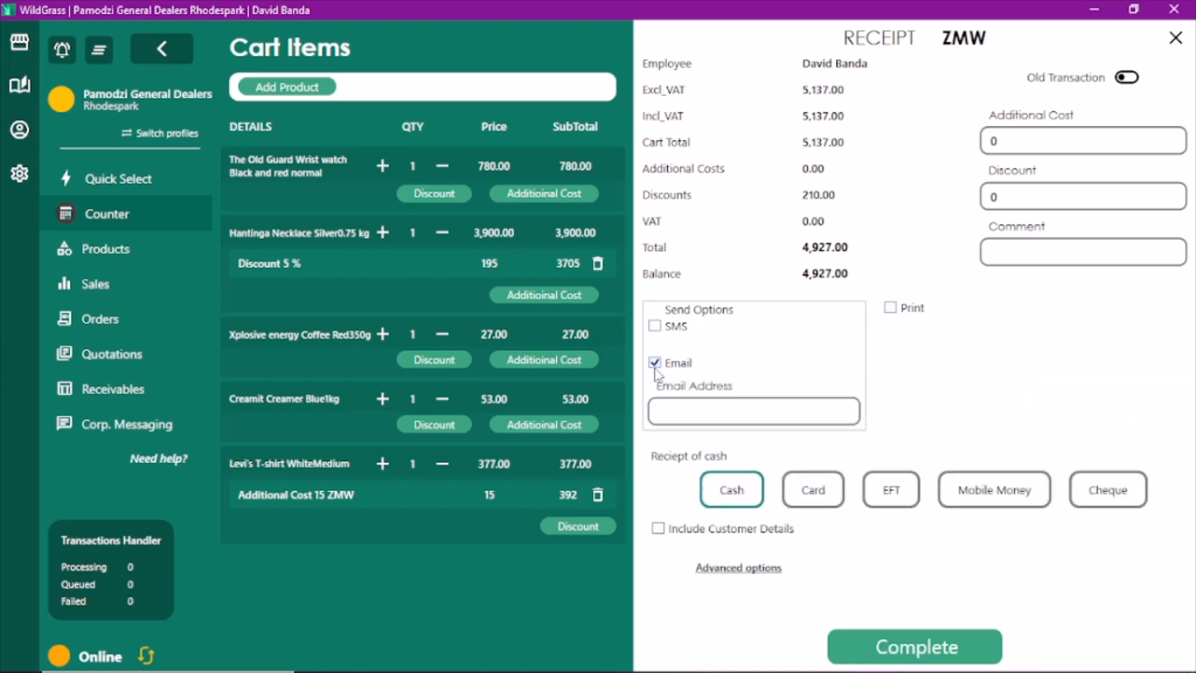
pyautogui.click(689, 410)
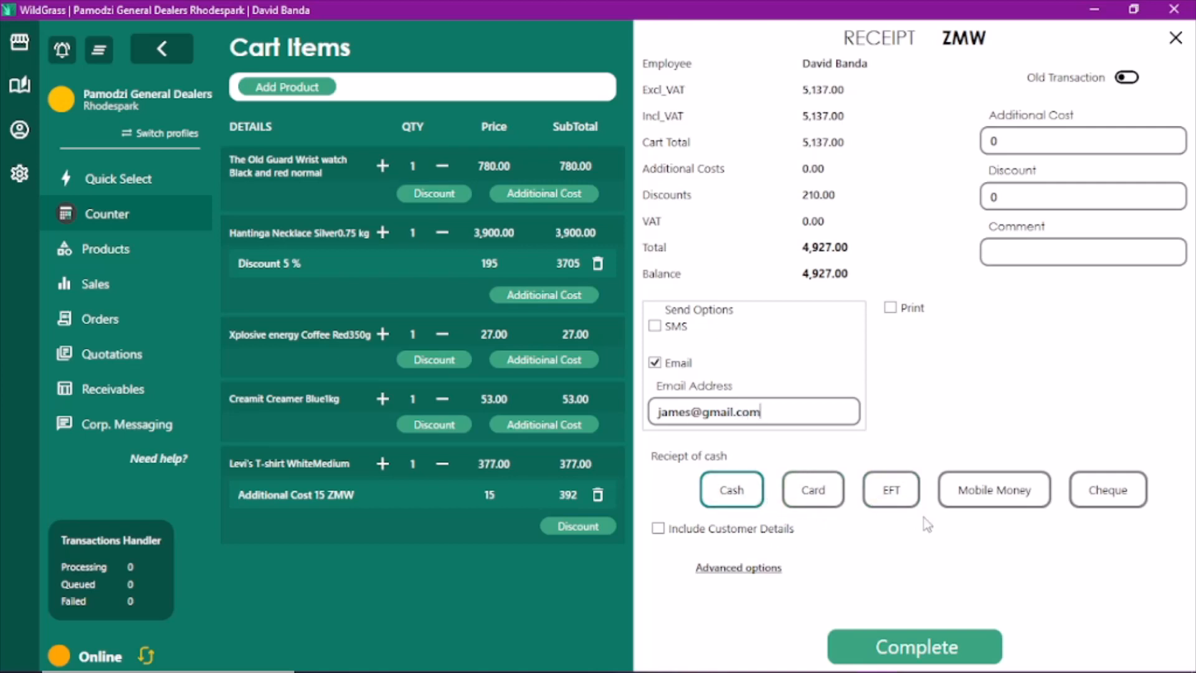
pyautogui.click(900, 499)
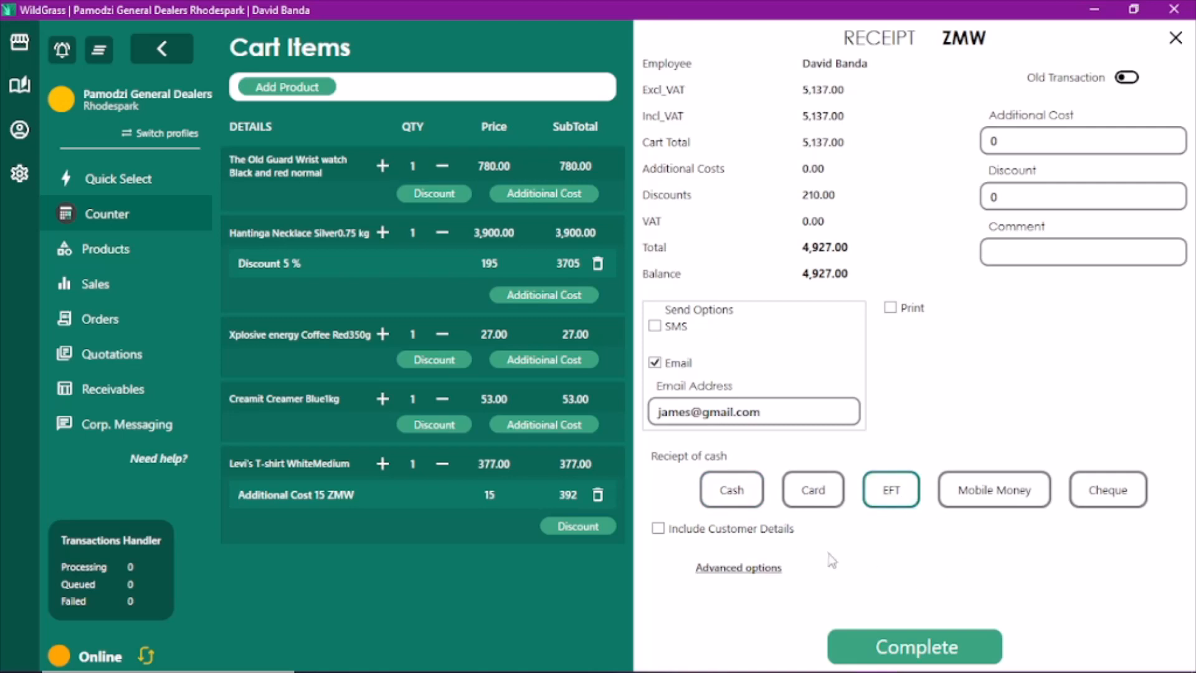
# Attach a new customer to the sale and enter the customer's name and phone number
pyautogui.click(658, 529)
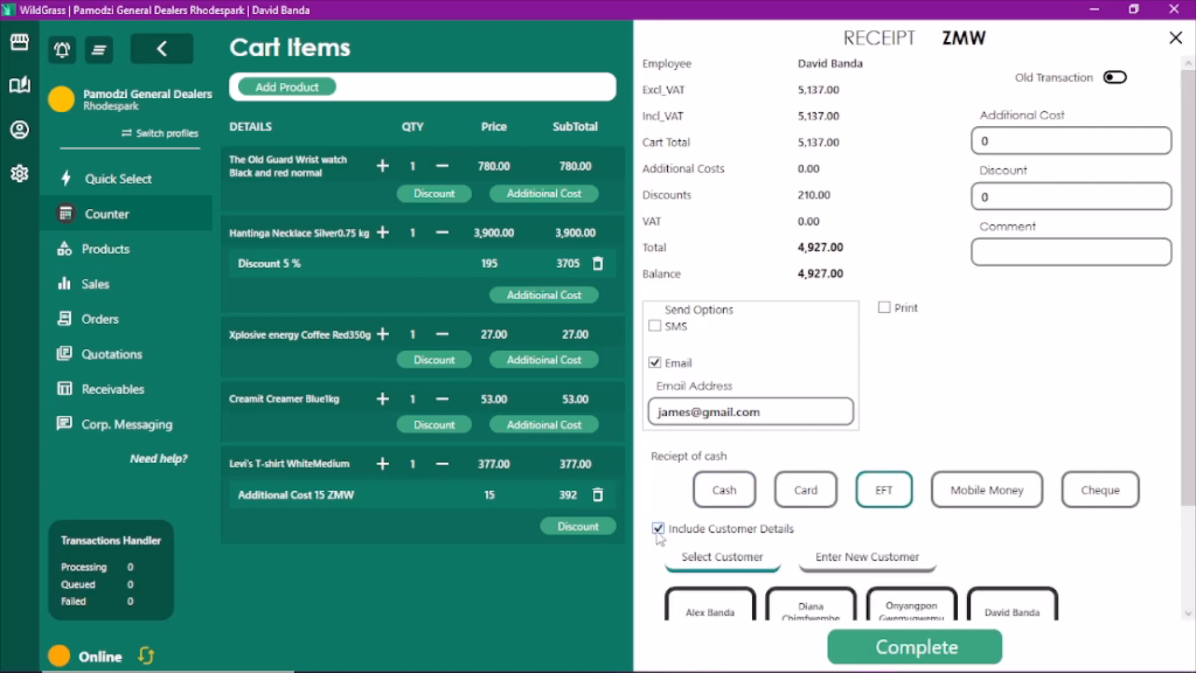
pyautogui.click(1187, 614)
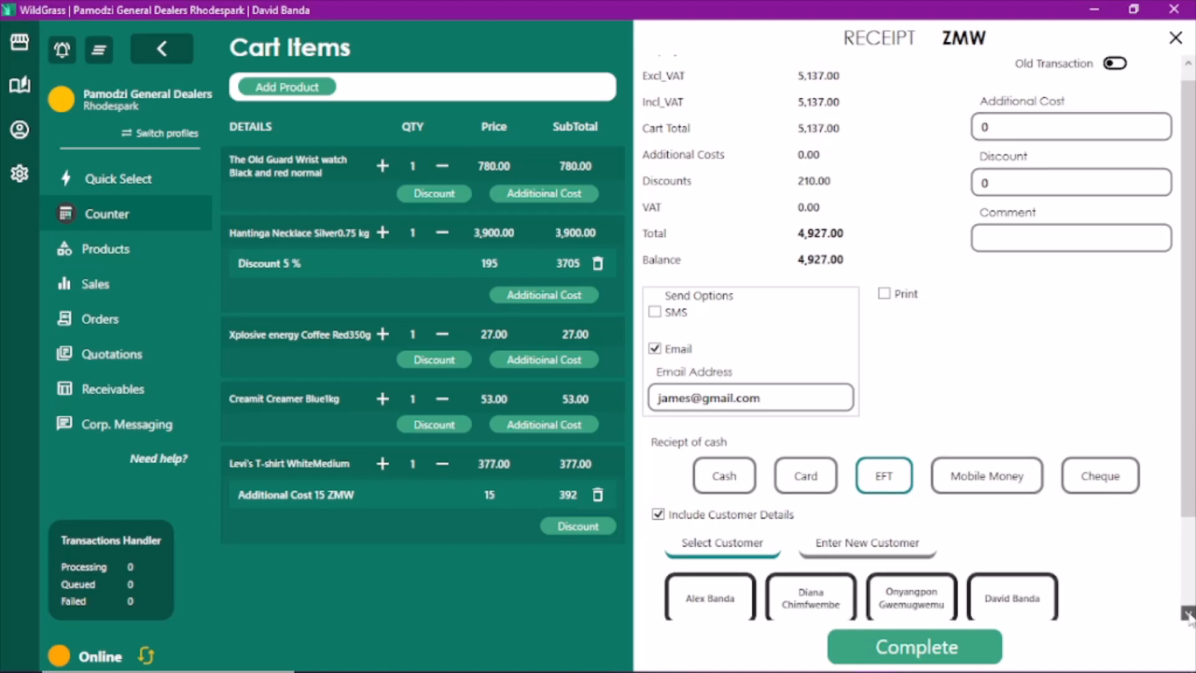
pyautogui.scroll(-3, 1187, 614)
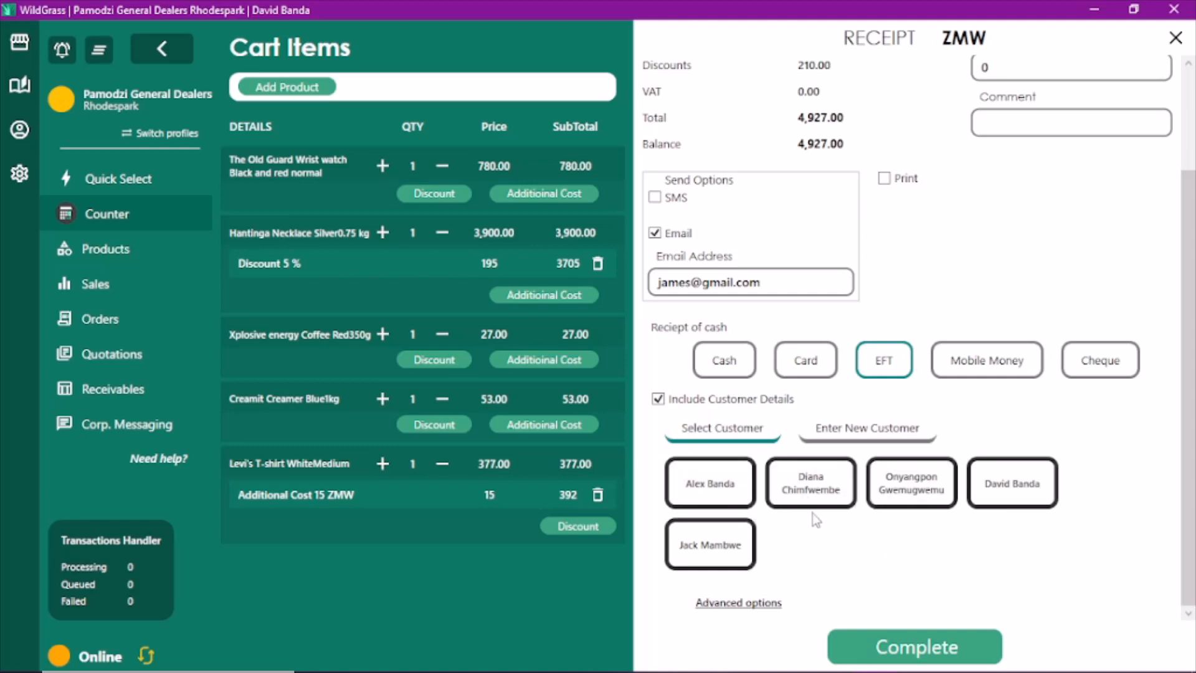
pyautogui.click(842, 438)
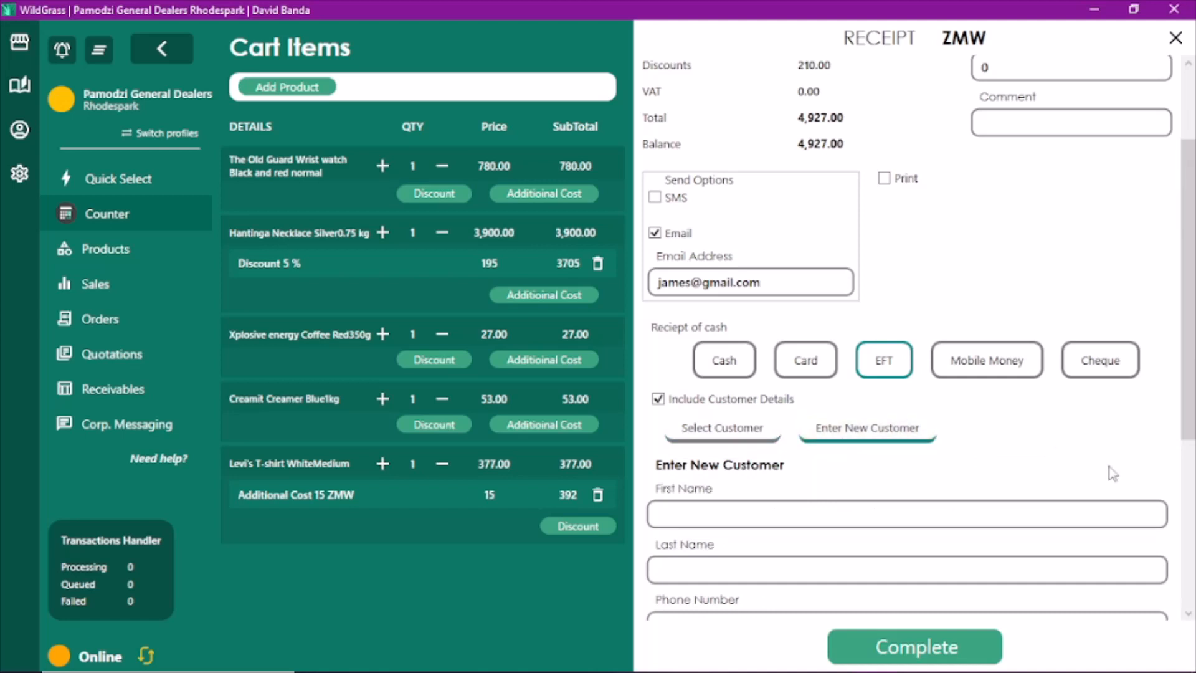
pyautogui.click(1188, 613)
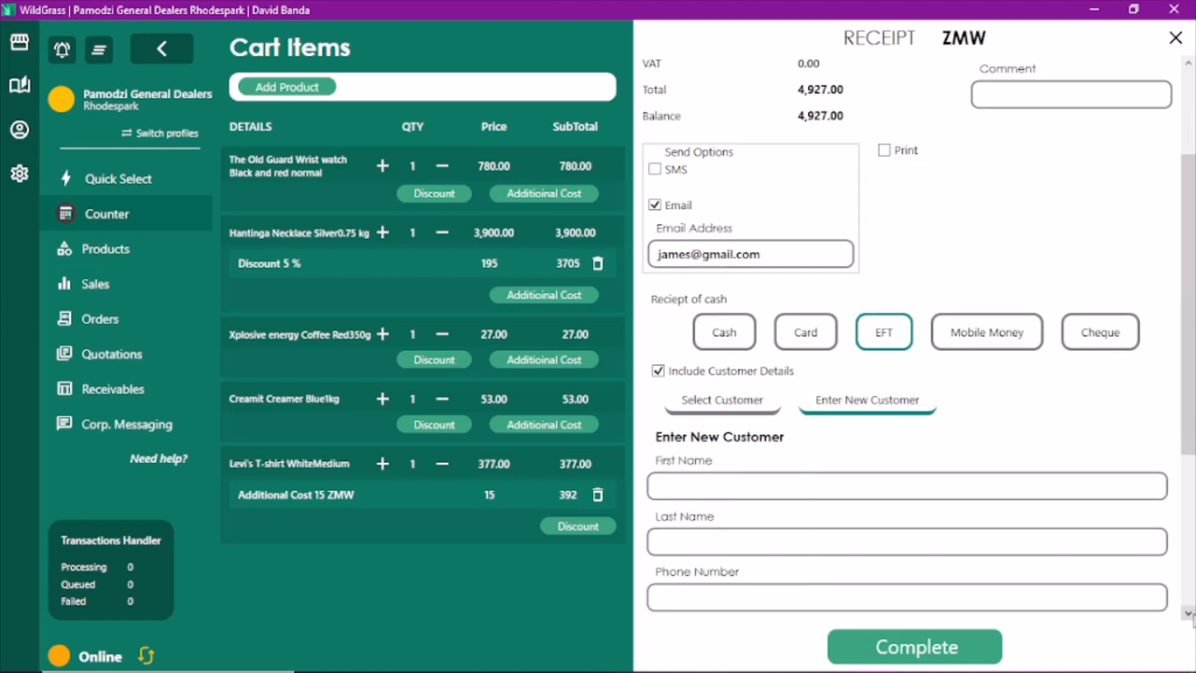
pyautogui.click(1188, 614)
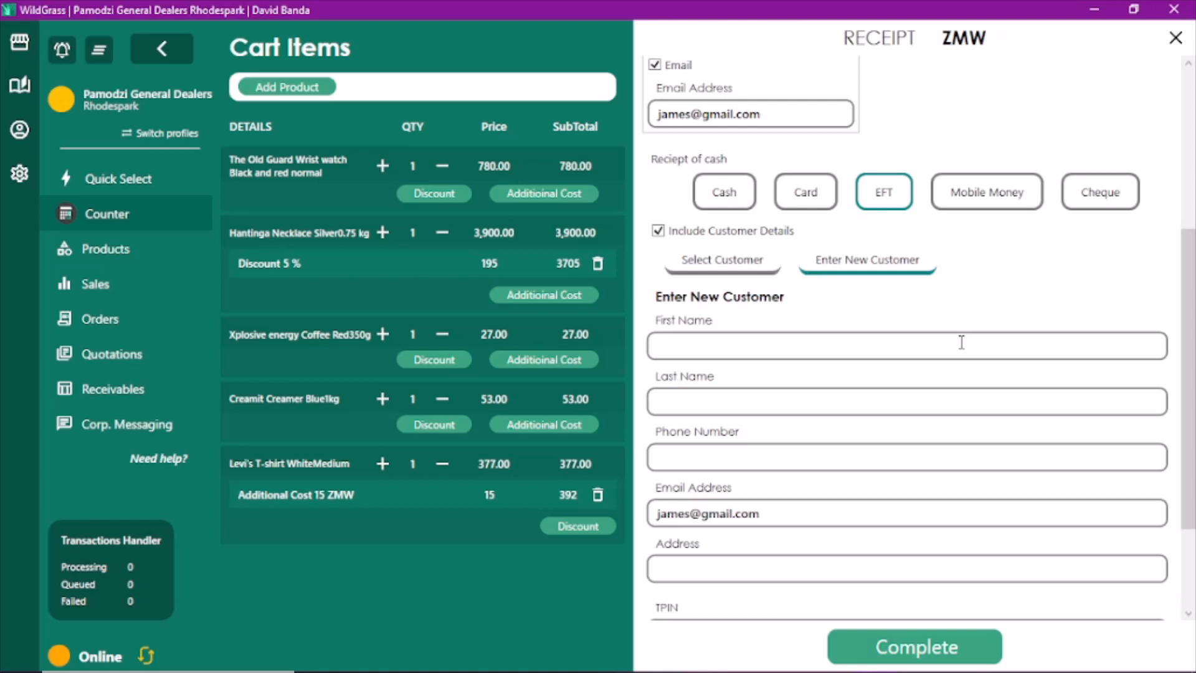
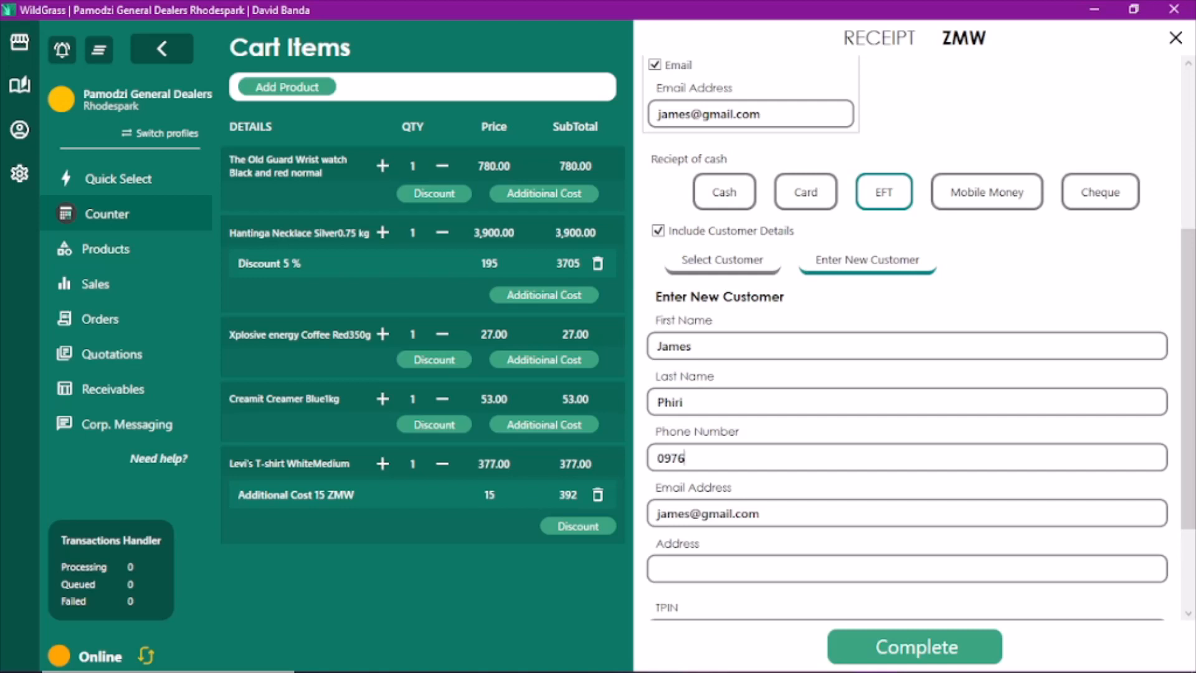
# Enter the customer's address and TPIN tax ID
pyautogui.click(819, 574)
pyautogui.write('Lusaka')
pyautogui.click(1187, 612)
pyautogui.scroll(-2, 1187, 612)
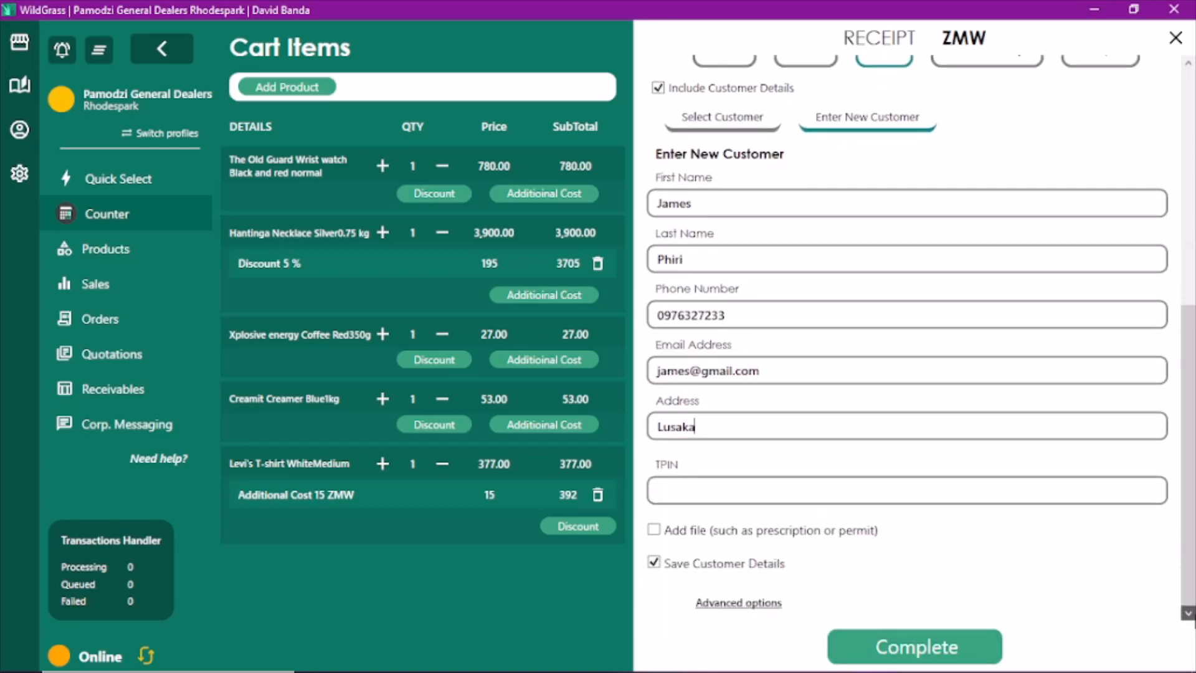
pyautogui.click(987, 495)
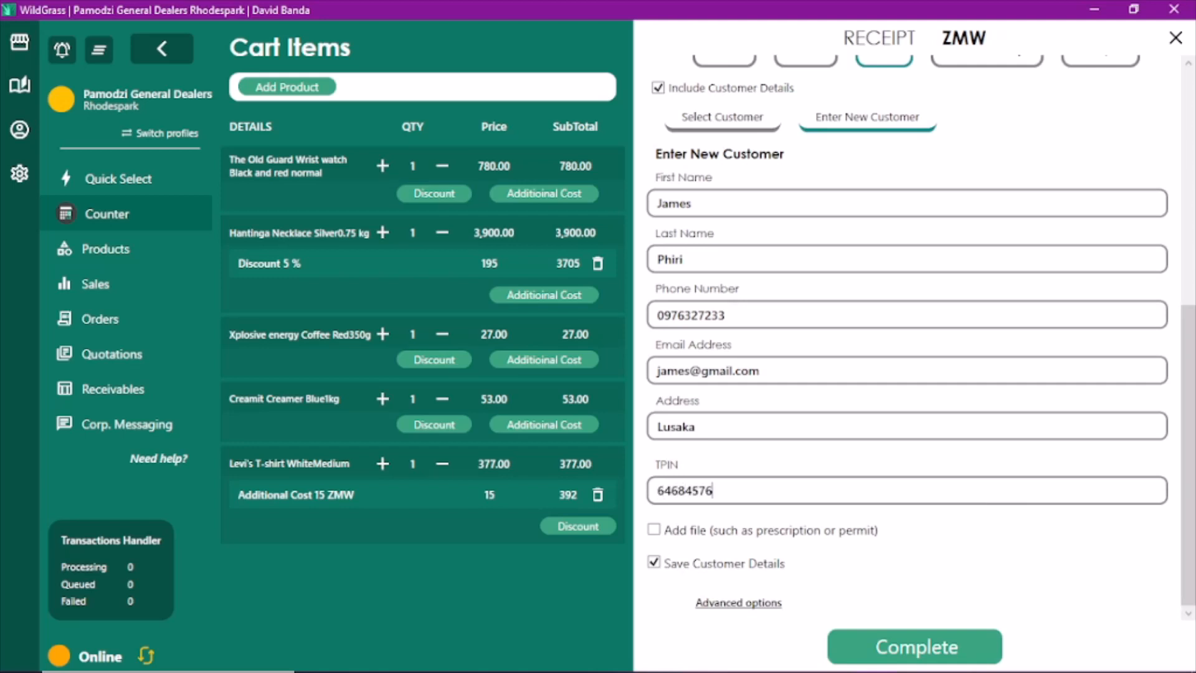
# Leave the customer without a file attachment, keeping Save Customer Details checked
pyautogui.click(654, 530)
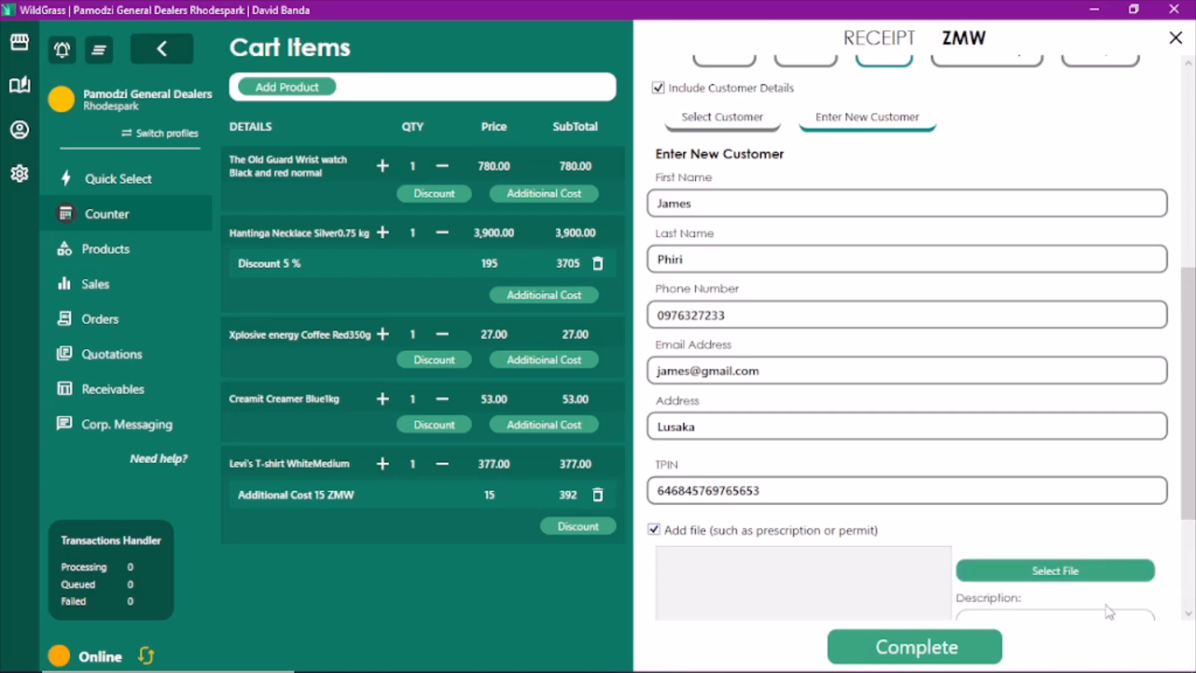
pyautogui.scroll(-3, 1188, 613)
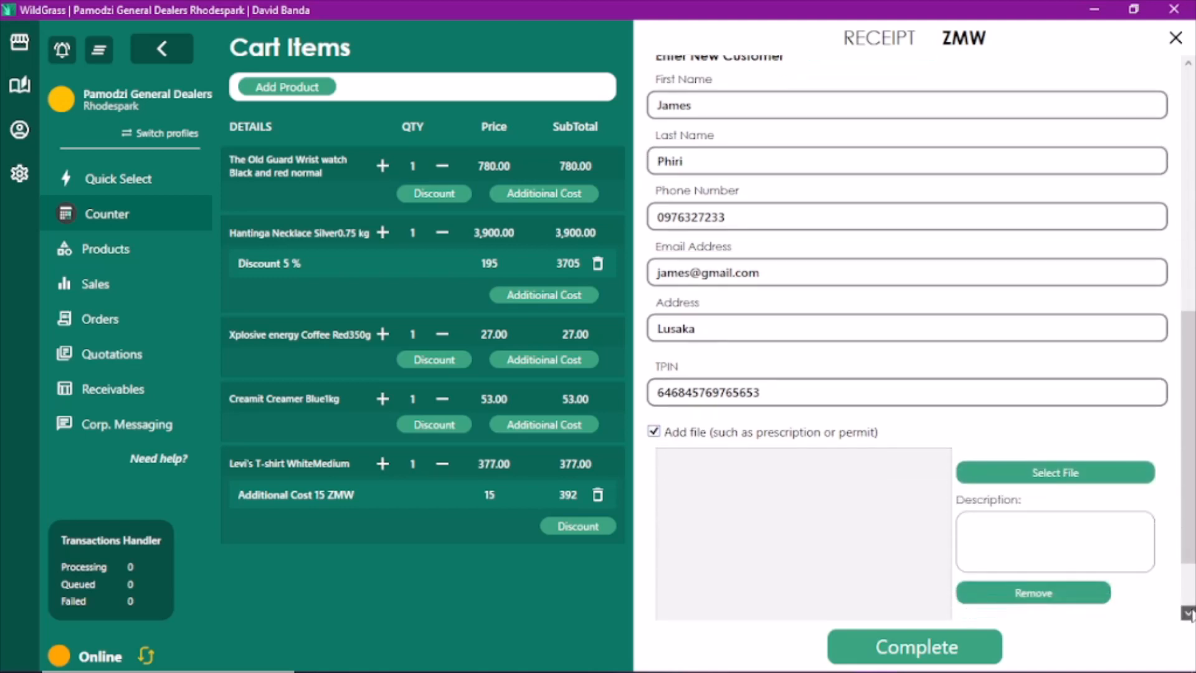
pyautogui.scroll(-2, 1189, 616)
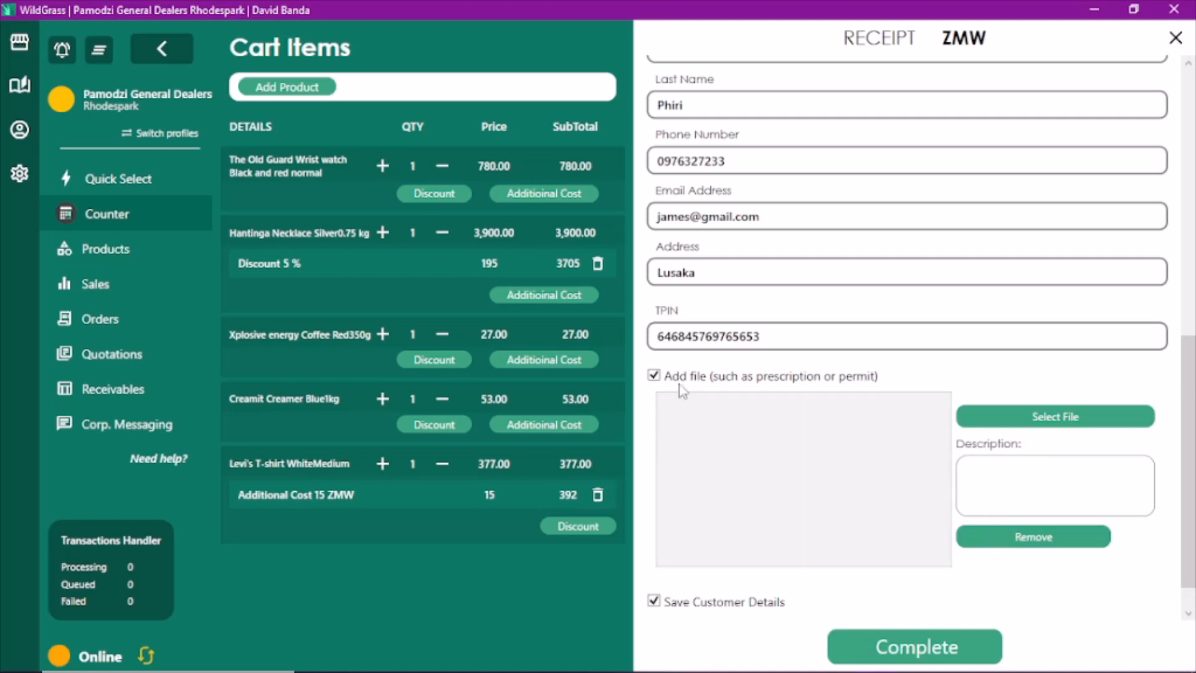
pyautogui.click(653, 376)
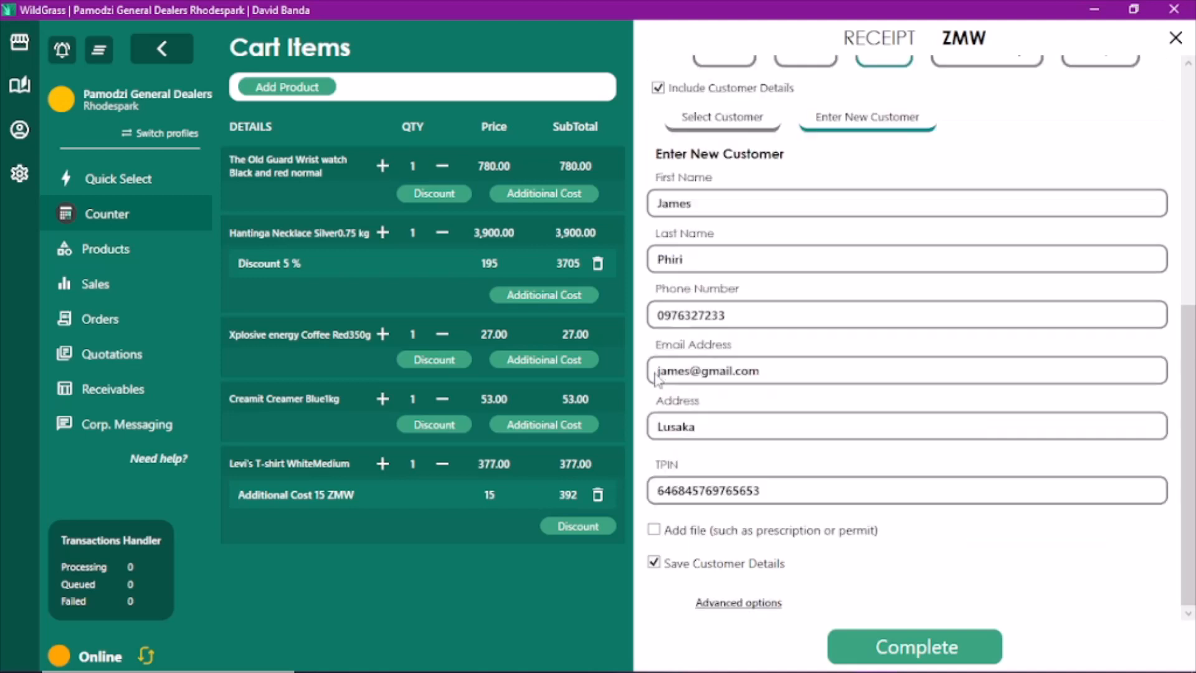
# Complete the 4,927.00 EFT sale and view it in the Sales A/C ledger
pyautogui.click(924, 657)
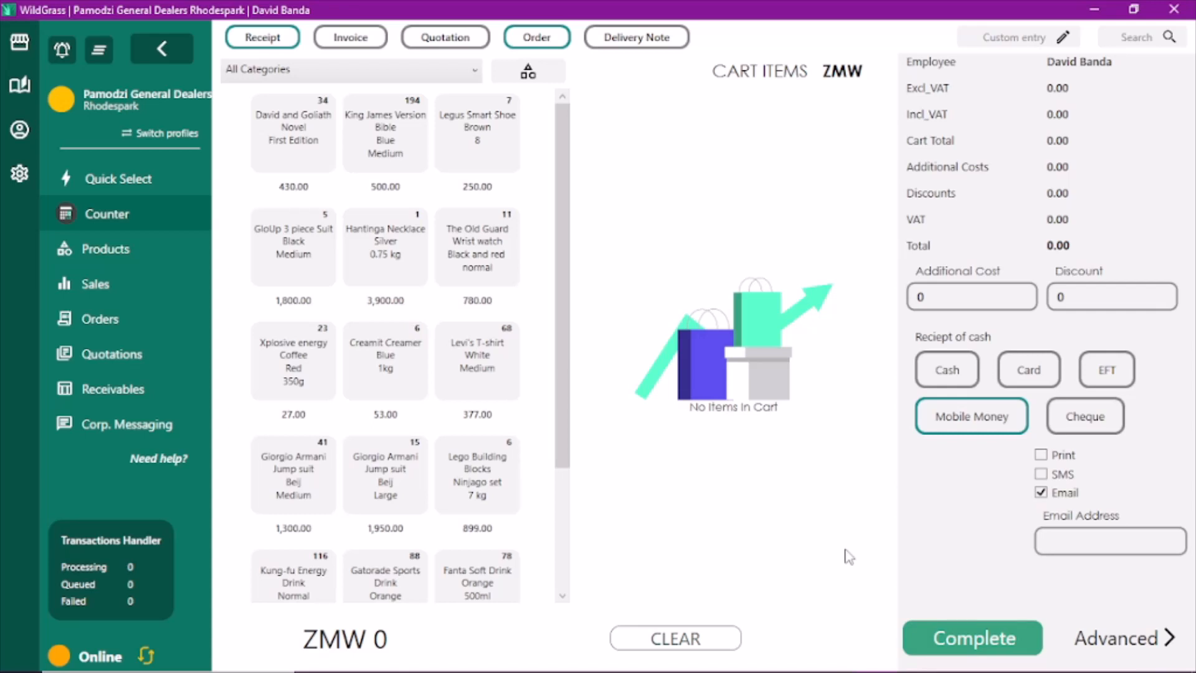
pyautogui.click(122, 294)
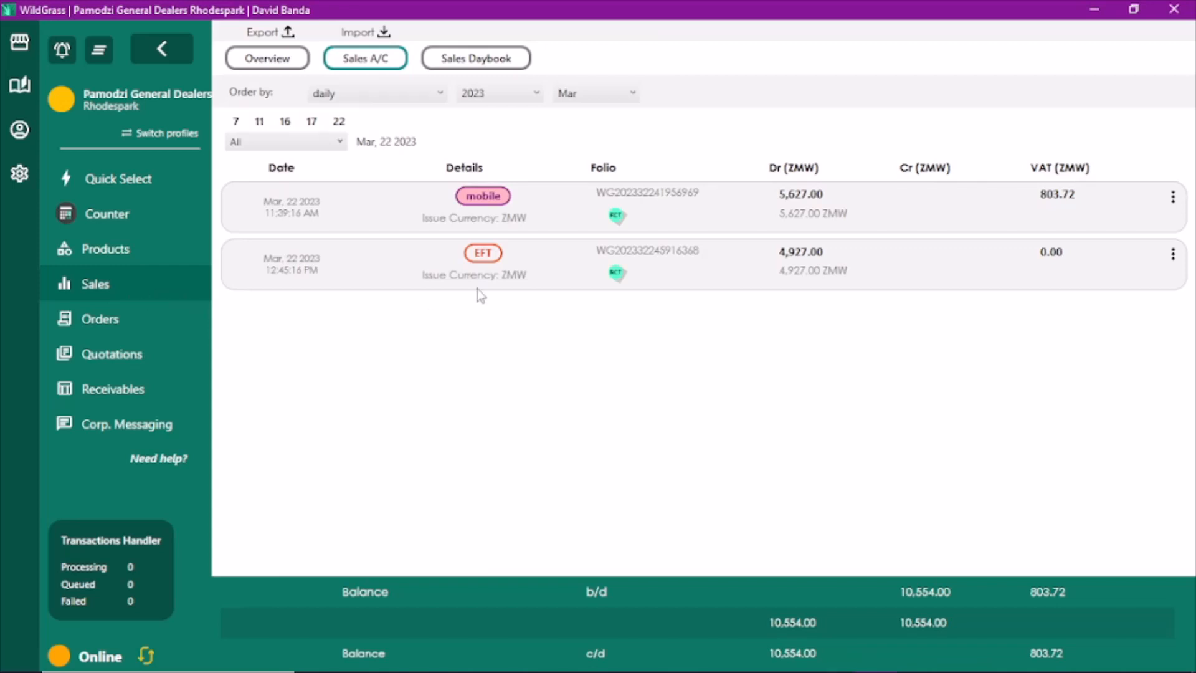
# Select the 4,927.00 EFT sale in Sales A/C and start a sales return for it
pyautogui.click(484, 256)
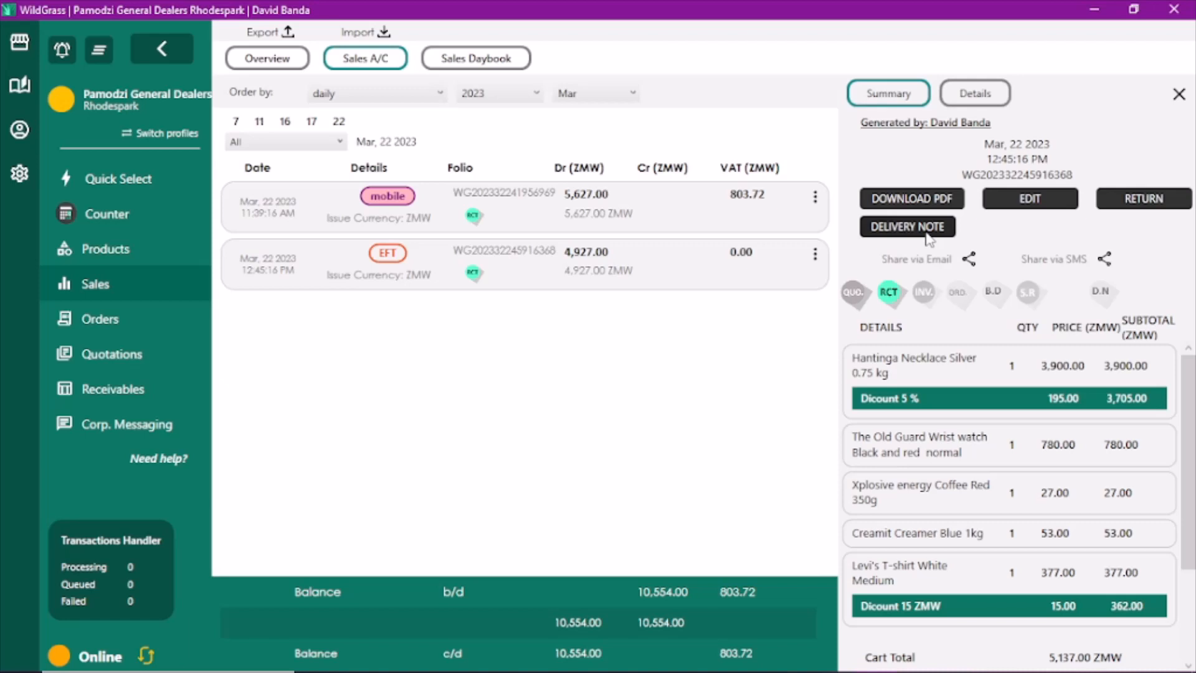
pyautogui.click(1127, 206)
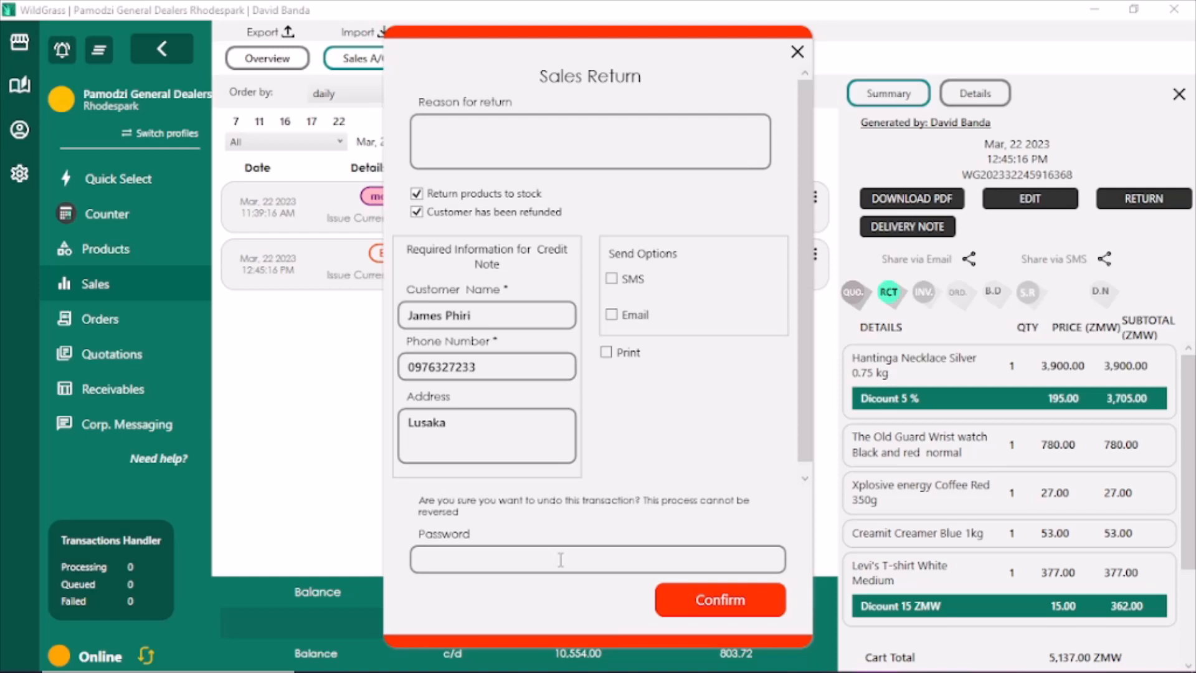
# Enter 'customer unhappy with quality of products' as the reason, keeping restock and refunded both ticked
pyautogui.click(568, 148)
pyautogui.write('customer unhappy wit')
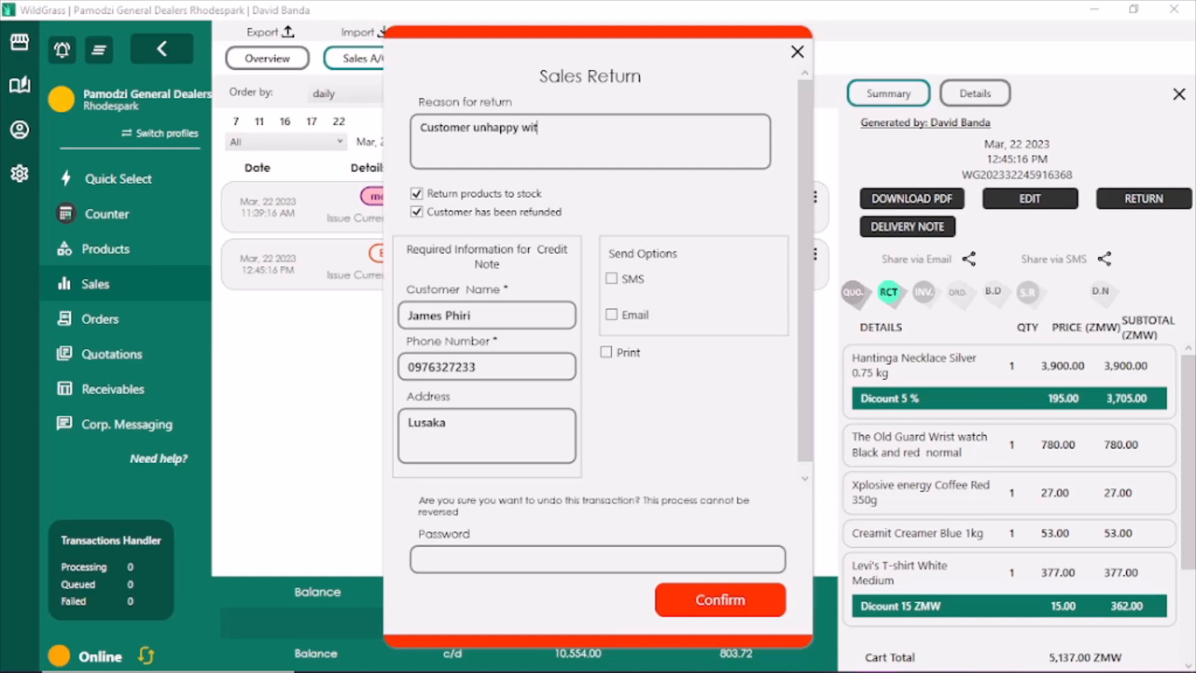
pyautogui.write('h quality of products')
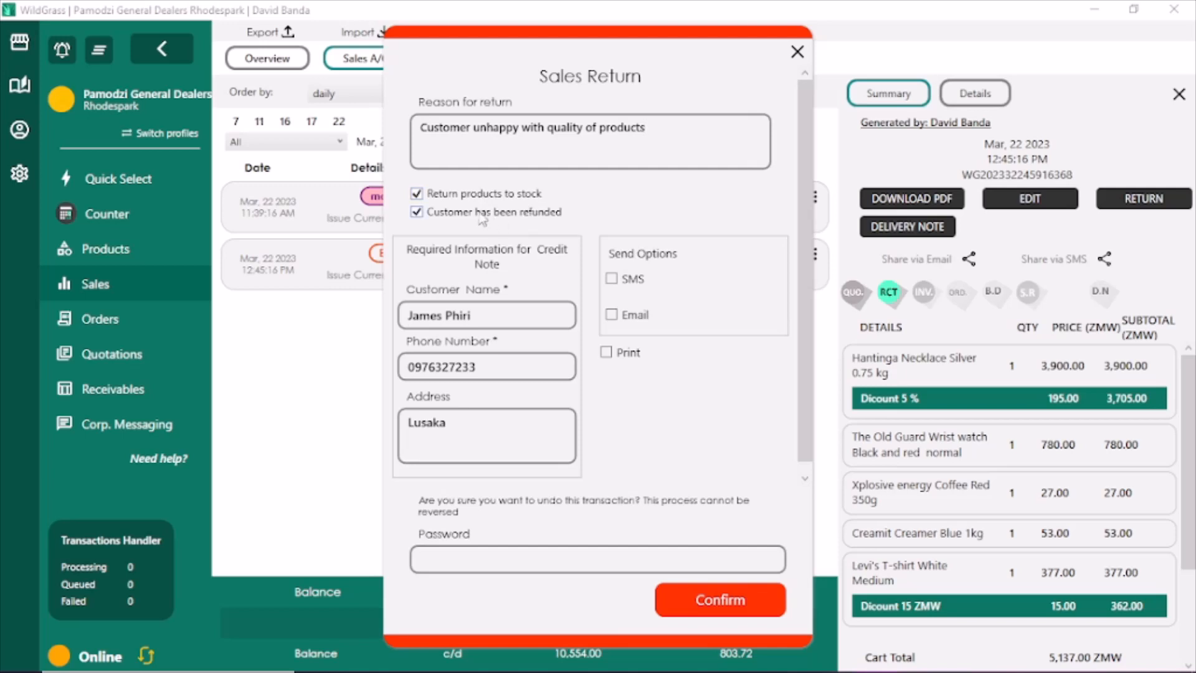
pyautogui.click(418, 194)
pyautogui.click(416, 212)
pyautogui.click(416, 212)
pyautogui.click(416, 194)
# Email the credit note to the customer's e-mail address and type the account password
pyautogui.click(612, 313)
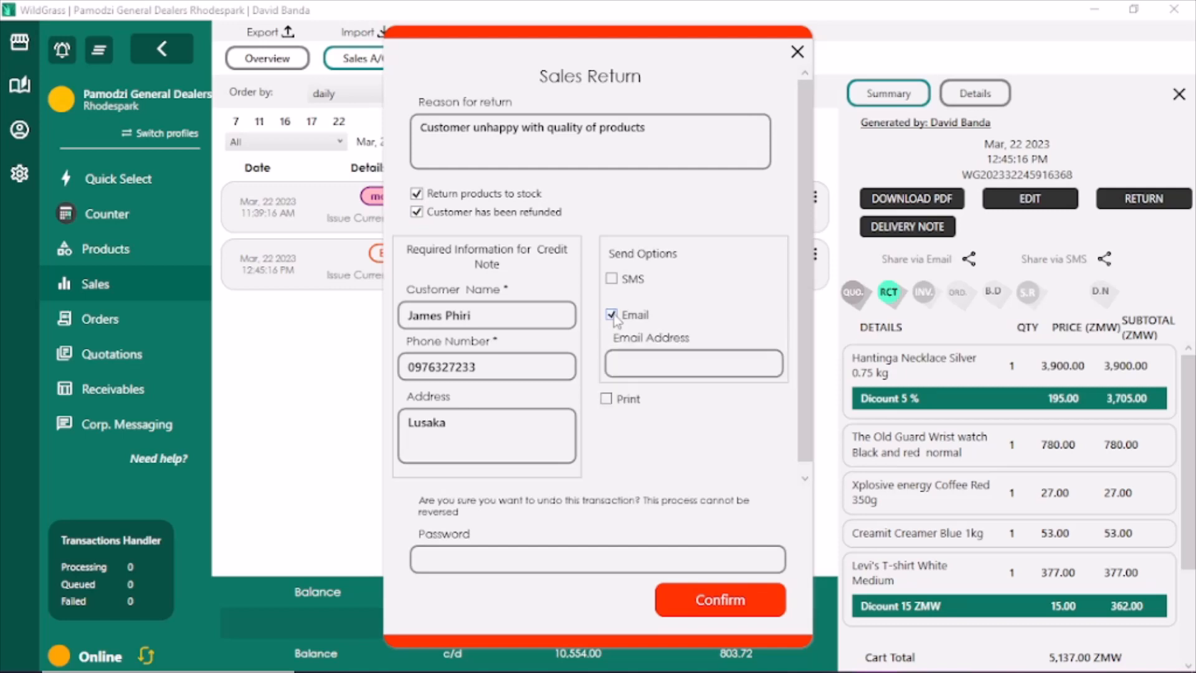
pyautogui.click(643, 366)
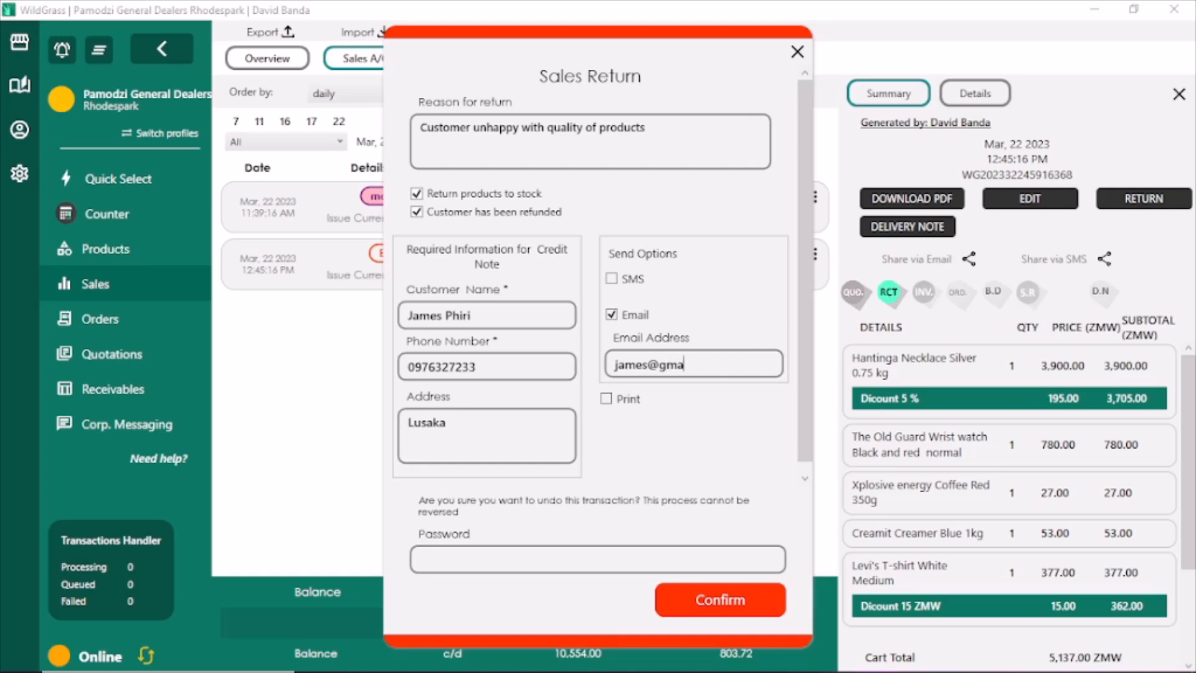
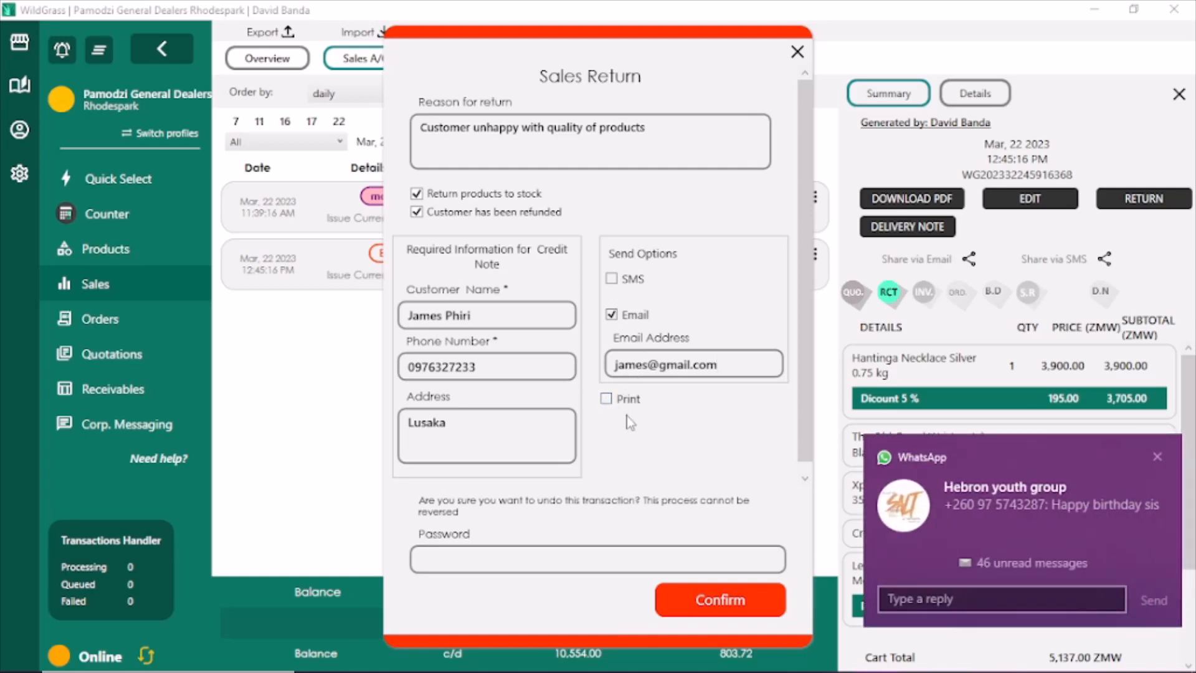
pyautogui.click(559, 556)
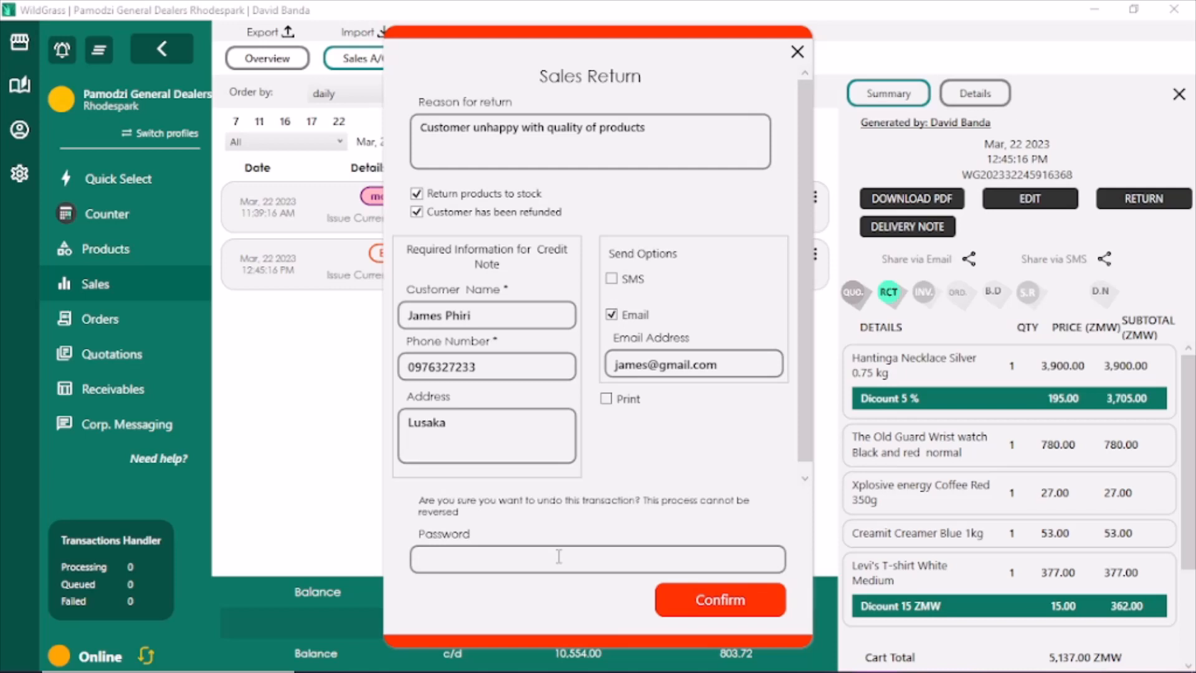
pyautogui.write('123456789012')
# Confirm the return, then inspect the new 4,927.00 Sales Returns entry and close its details
pyautogui.click(679, 611)
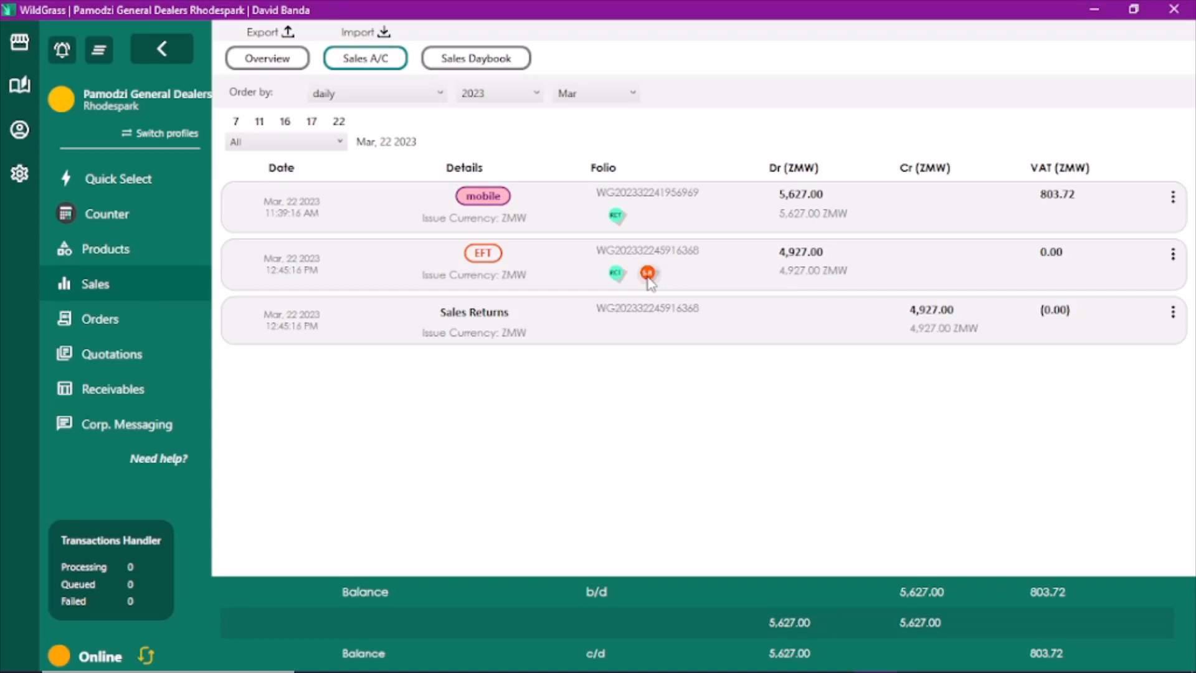
pyautogui.click(449, 315)
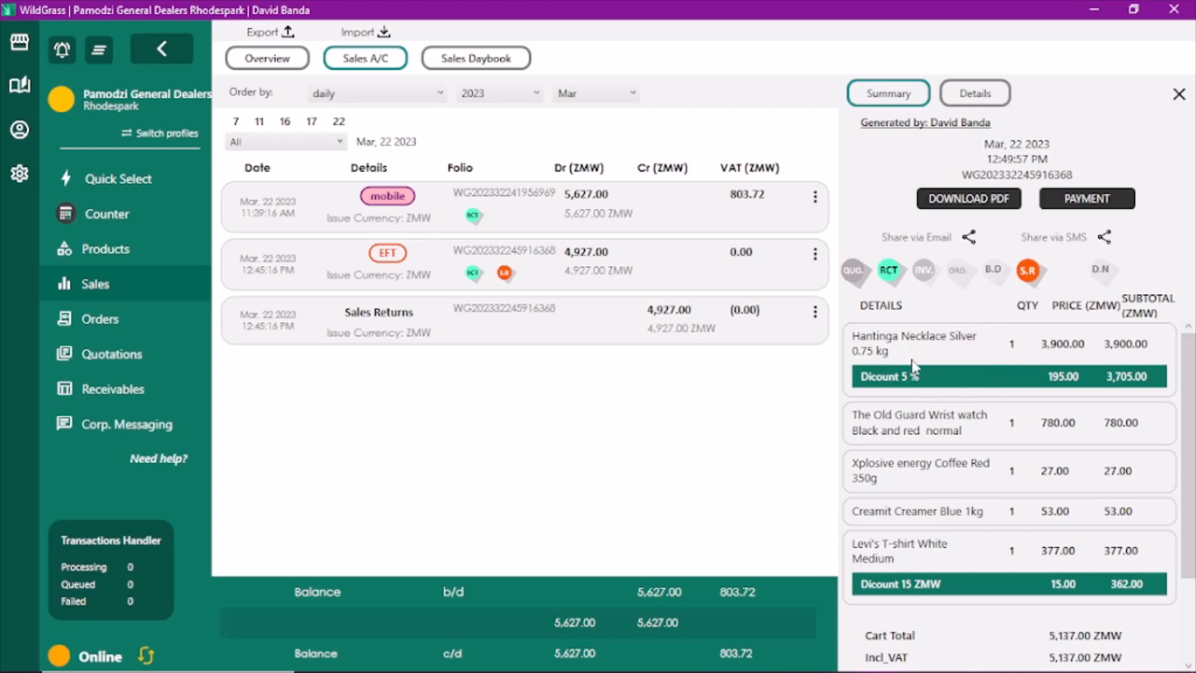
pyautogui.click(1178, 95)
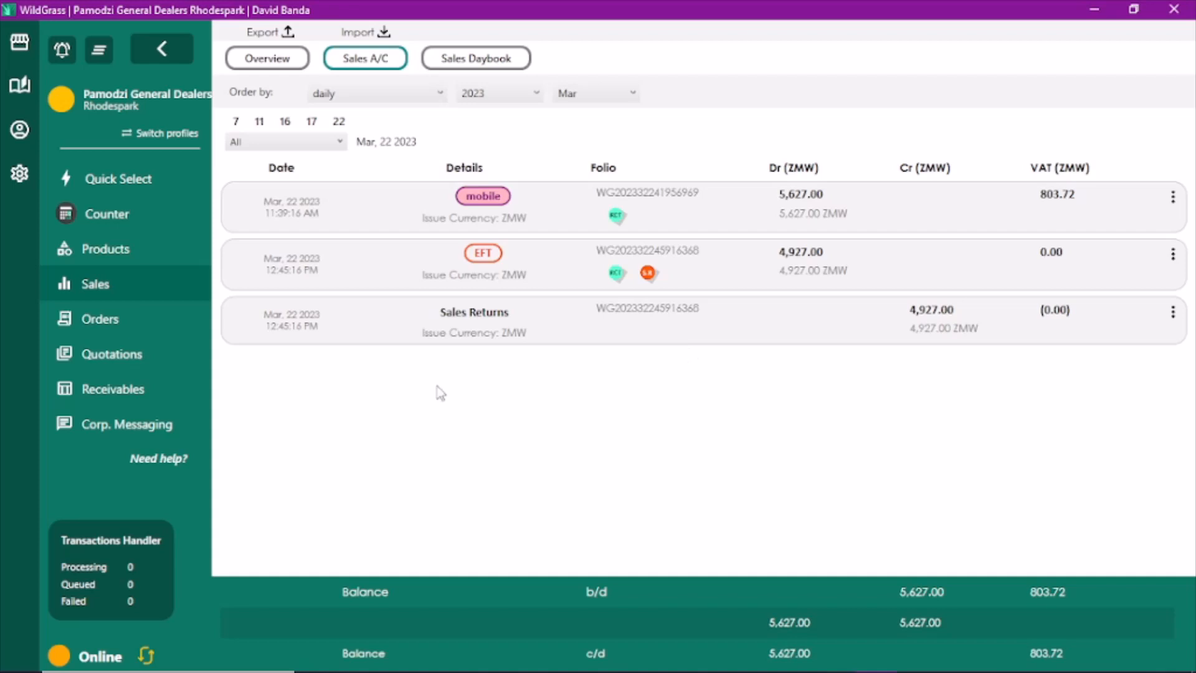